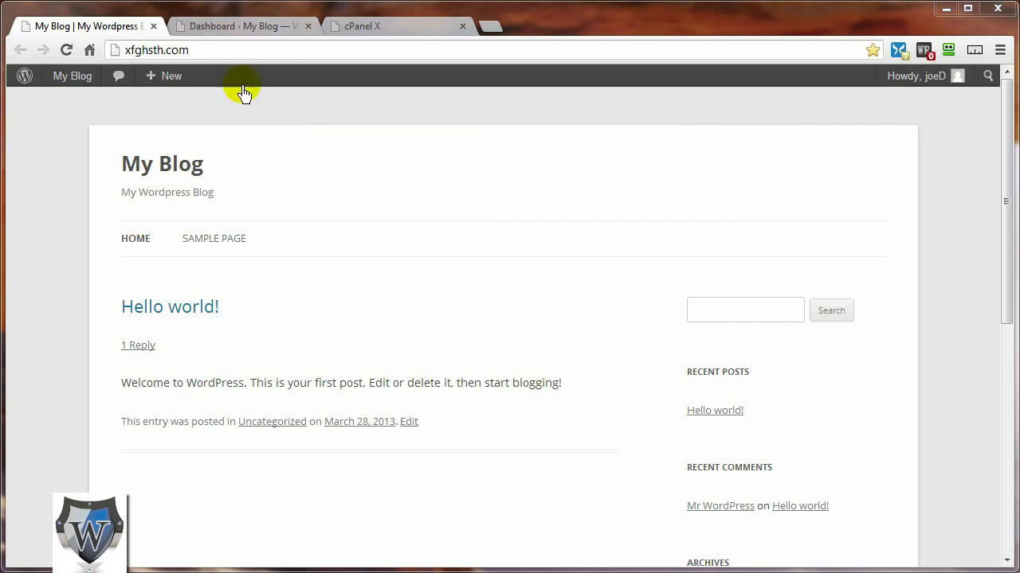
From the Dashboard, go to Plugins > Add New and enter 'limit' as the plugin search term
{"action": "left_click", "coordinate": [222, 36]}
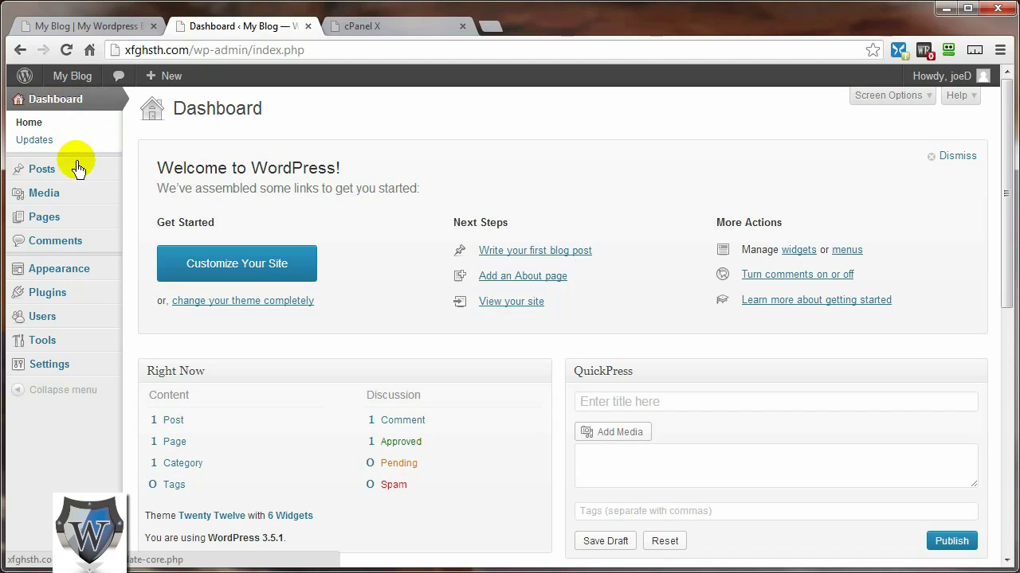
{"action": "mouse_move", "coordinate": [24, 292]}
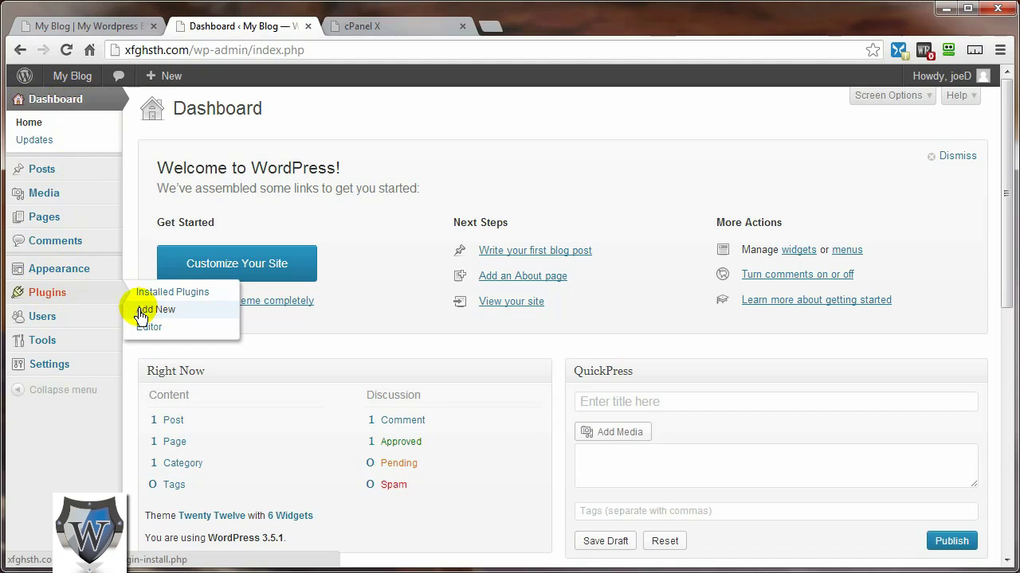
{"action": "left_click", "coordinate": [229, 260]}
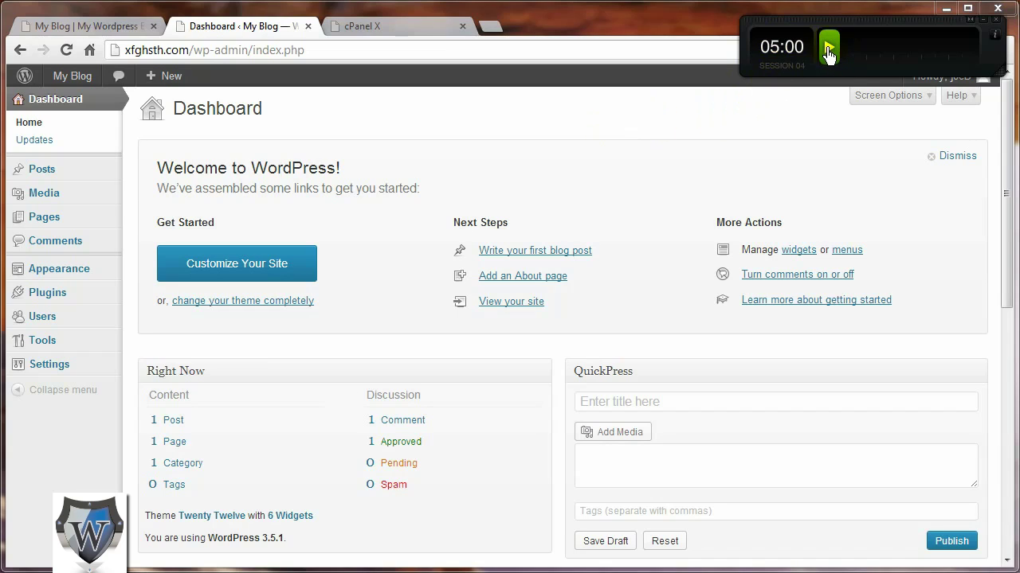
{"action": "left_click", "coordinate": [828, 54]}
{"action": "mouse_move", "coordinate": [45, 302]}
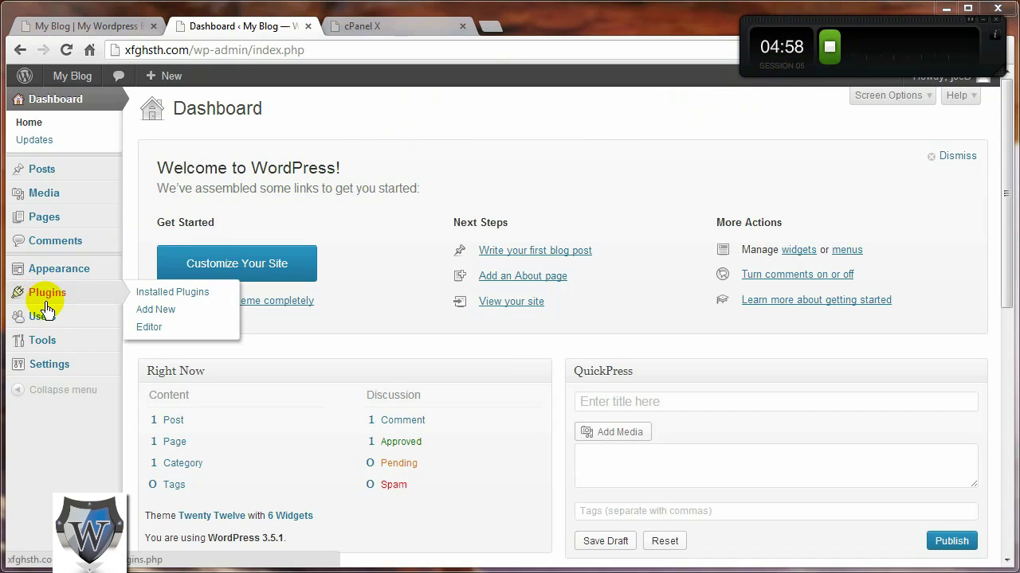
{"action": "left_click", "coordinate": [147, 314]}
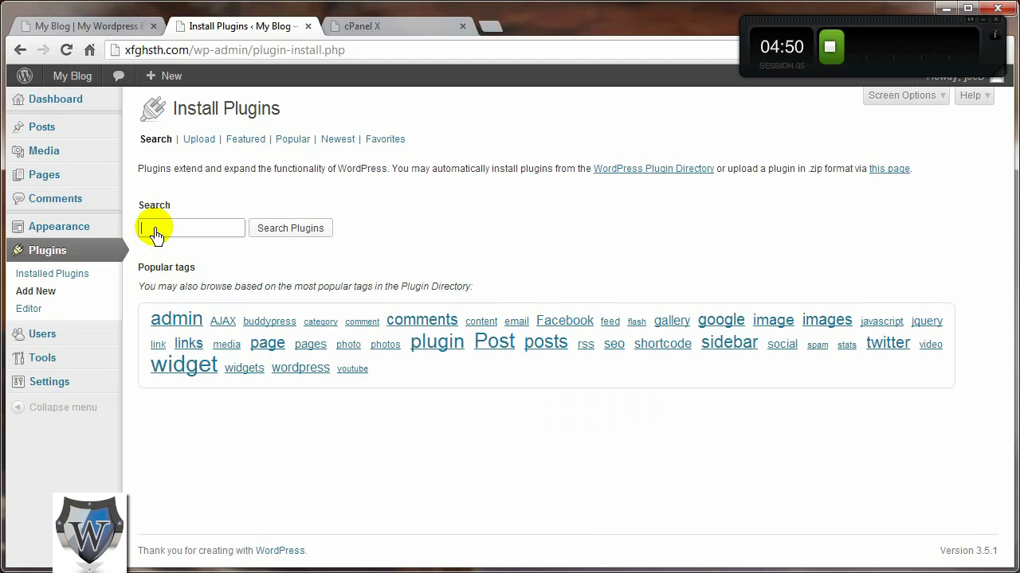
{"action": "type", "text": "limit"}
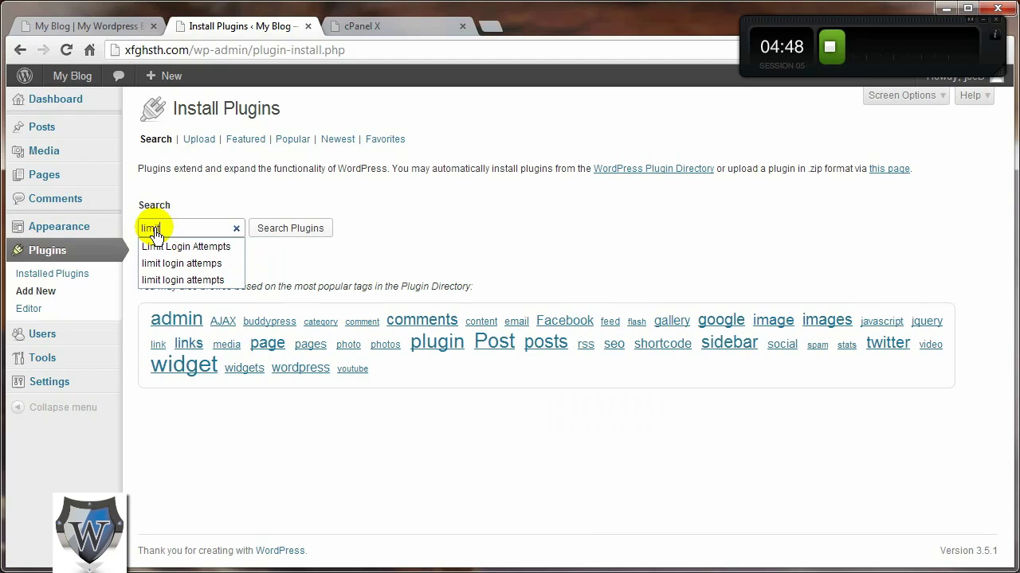
Search for Limit Login Attempts, install version 1.7.1 and activate it
{"action": "left_click", "coordinate": [171, 247]}
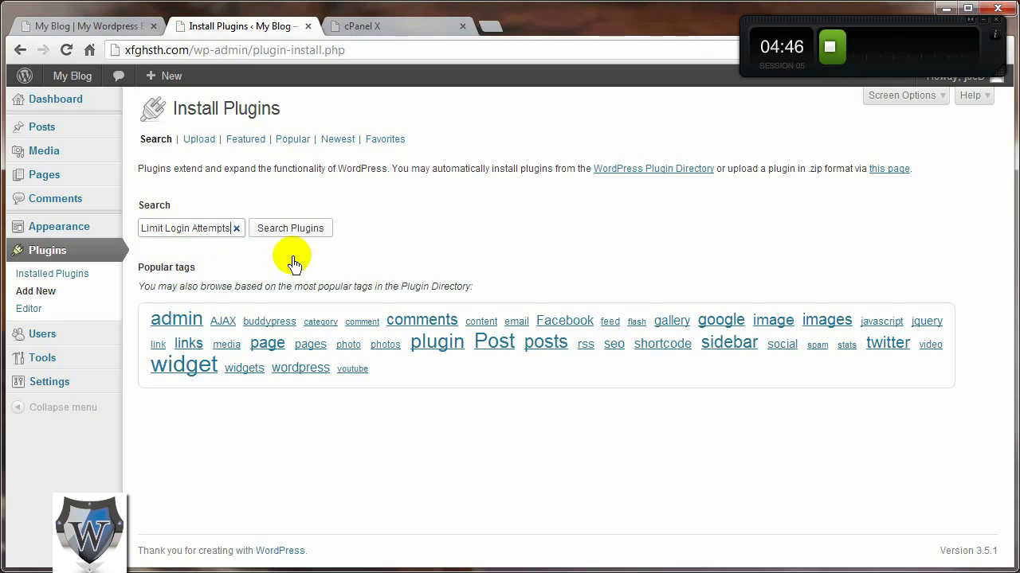
{"action": "left_click", "coordinate": [306, 231]}
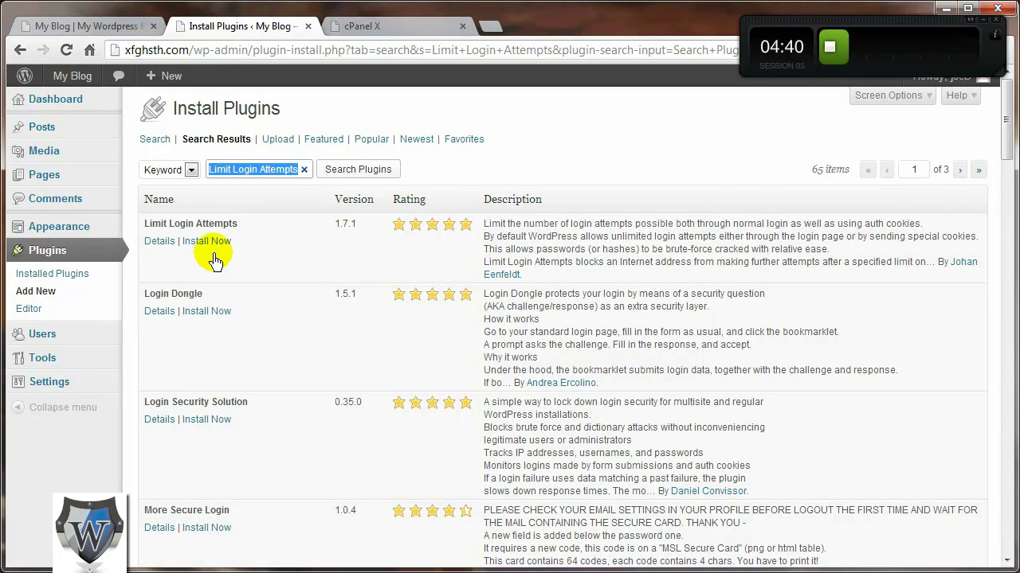
{"action": "left_click", "coordinate": [204, 241]}
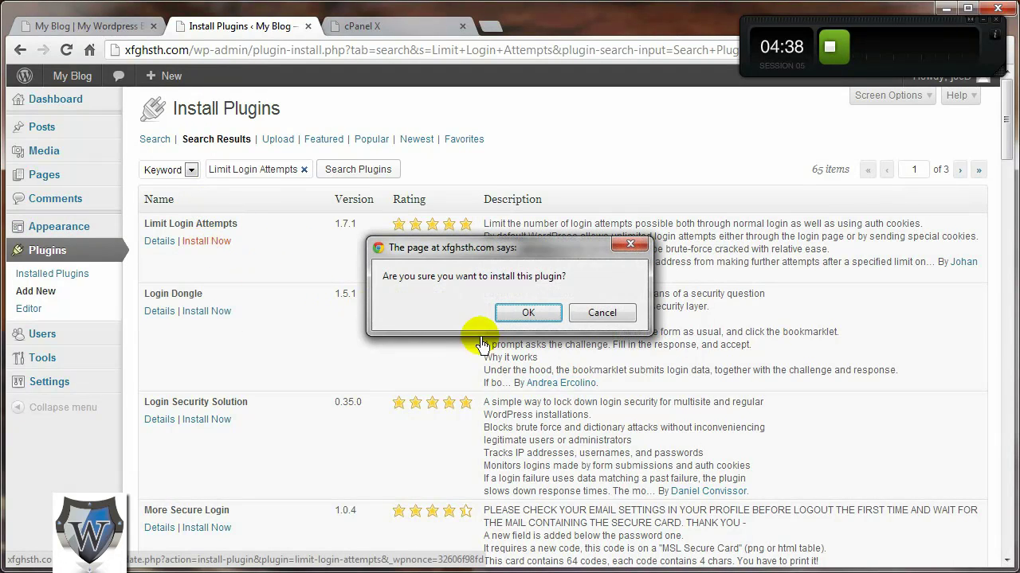
{"action": "left_click", "coordinate": [530, 313]}
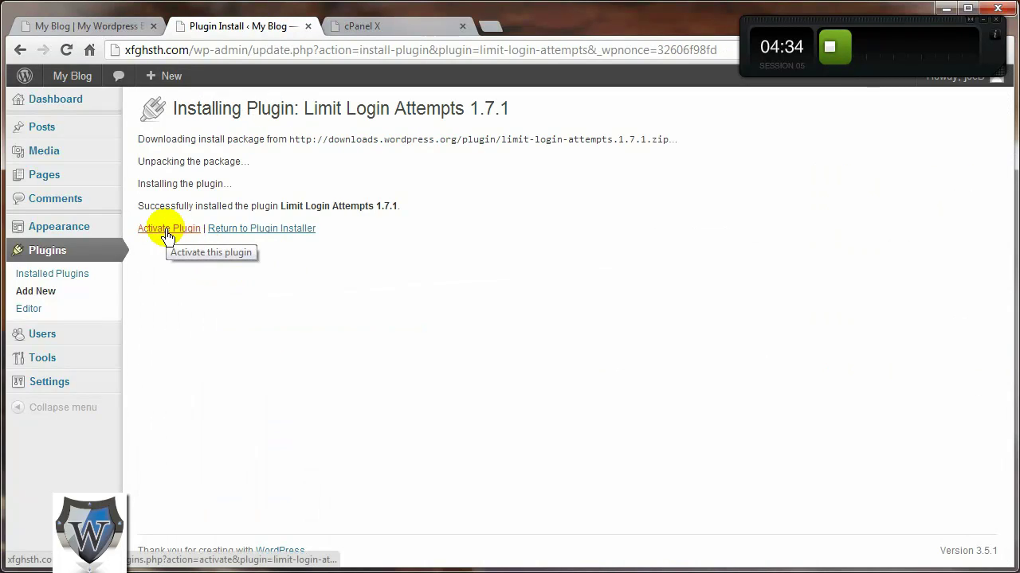
{"action": "left_click", "coordinate": [167, 231]}
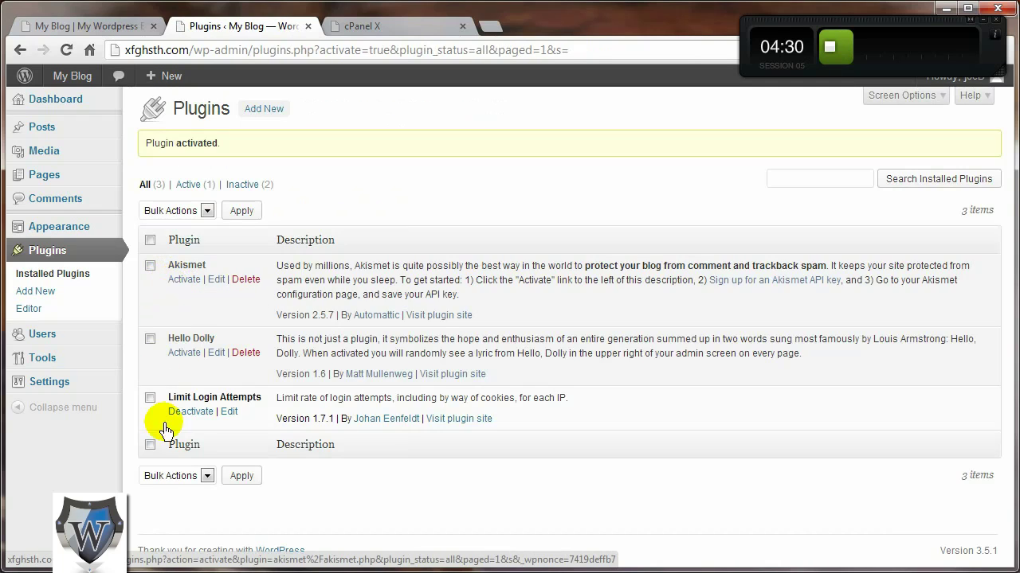
{"action": "mouse_move", "coordinate": [31, 382]}
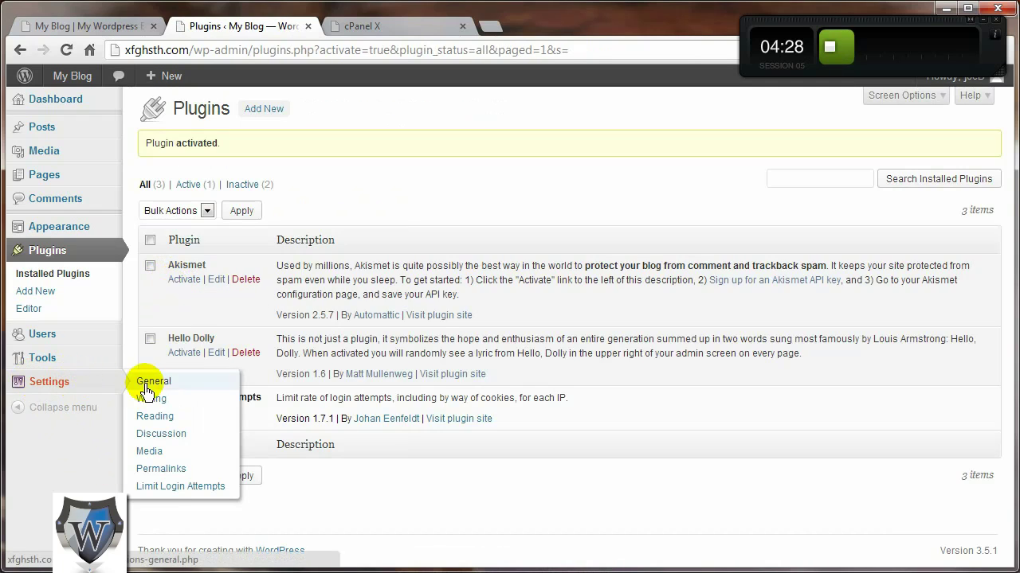
Open Settings > Limit Login Attempts and review the lockout options (4 retries, 20 minutes, 24 hours) and lockout log
{"action": "left_click", "coordinate": [153, 488]}
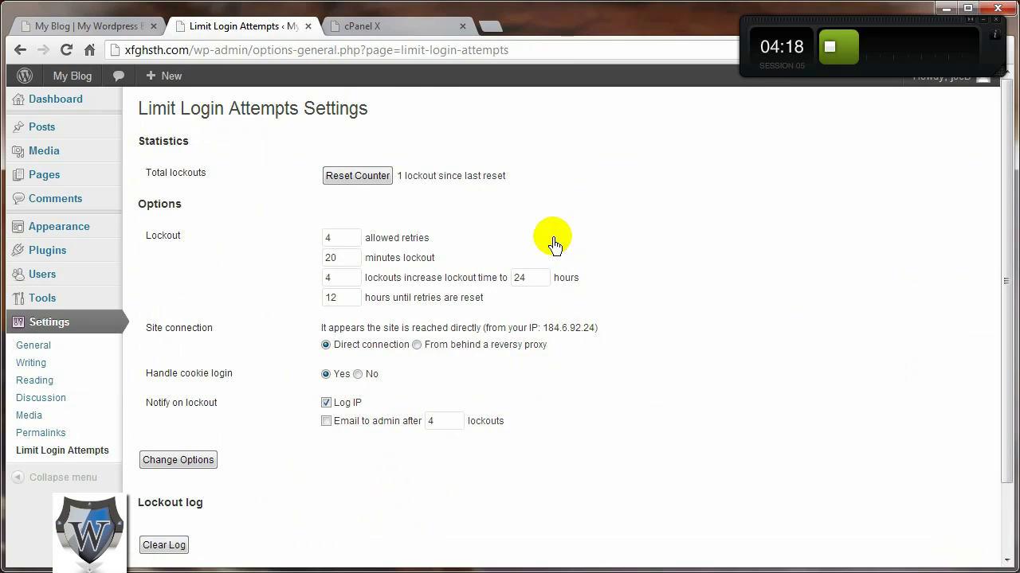
{"action": "scroll", "coordinate": [268, 341], "scroll_direction": "down", "scroll_amount": 2}
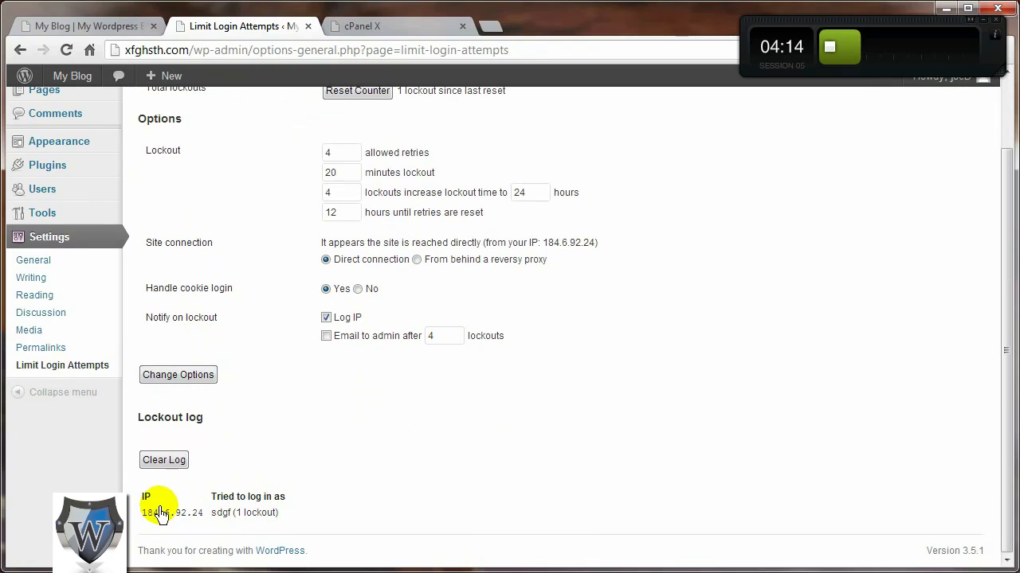
{"action": "scroll", "coordinate": [339, 515], "scroll_direction": "up", "scroll_amount": 2}
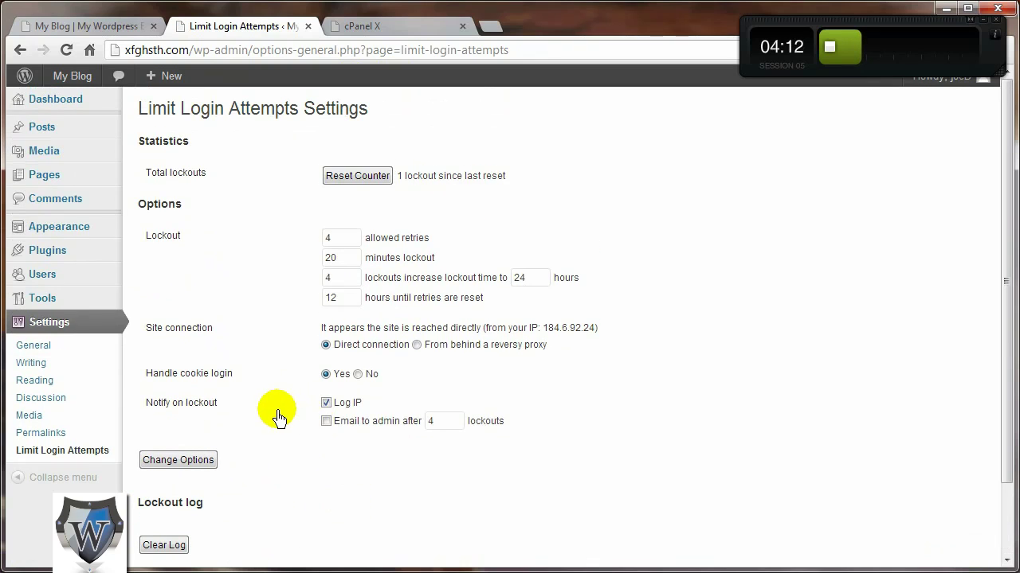
{"action": "scroll", "coordinate": [263, 319], "scroll_direction": "down", "scroll_amount": 2}
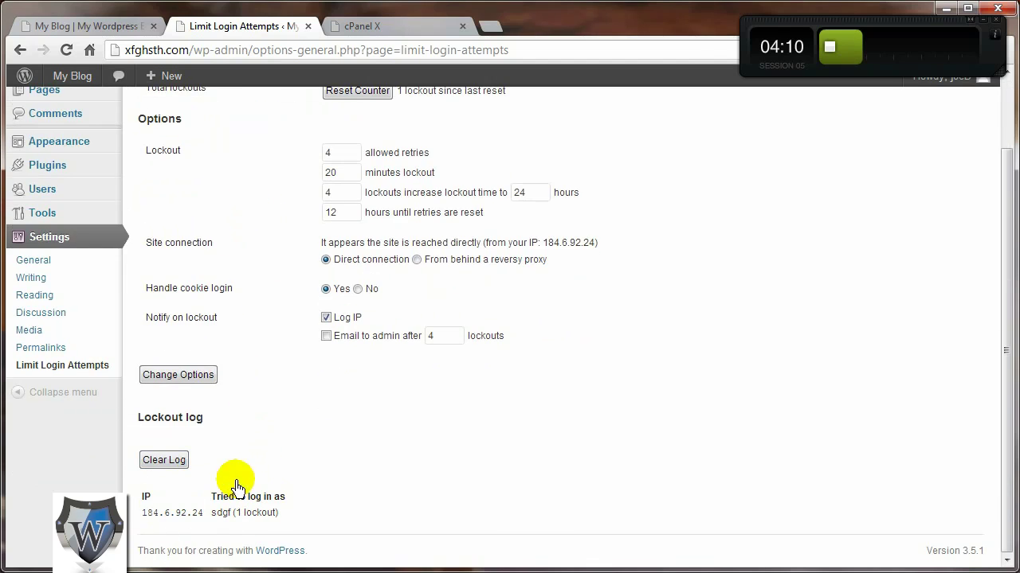
{"action": "scroll", "coordinate": [351, 490], "scroll_direction": "up", "scroll_amount": 2}
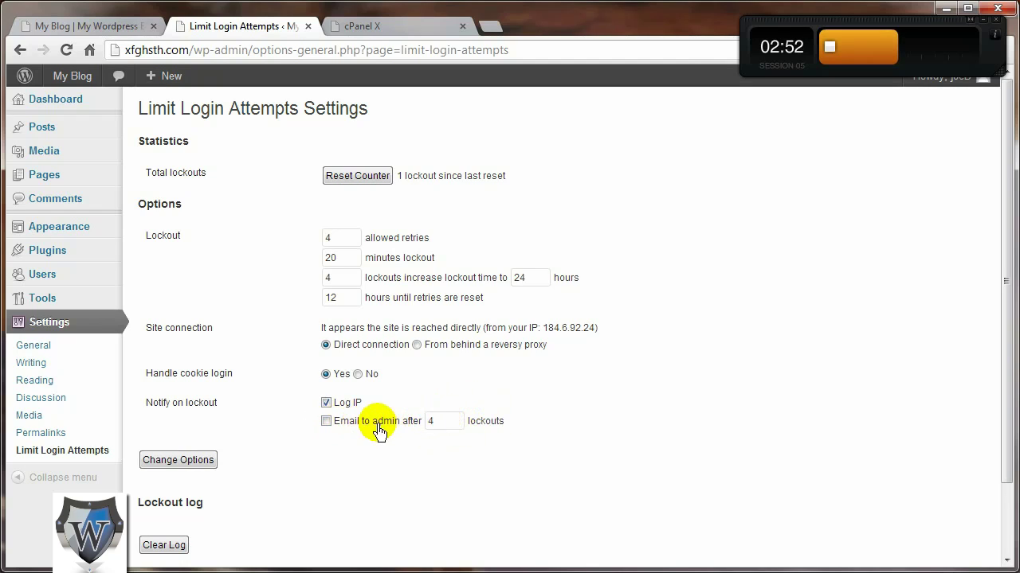
Turn on emailing the admin after 4 lockouts on the Limit Login Attempts settings page
{"action": "left_click", "coordinate": [326, 421]}
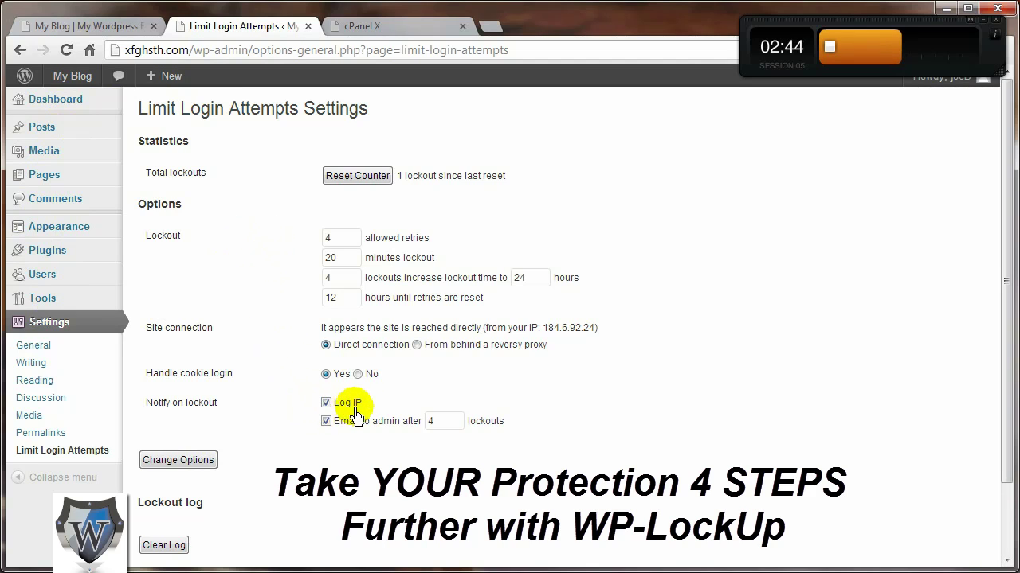
{"action": "scroll", "coordinate": [228, 474], "scroll_direction": "down", "scroll_amount": 2}
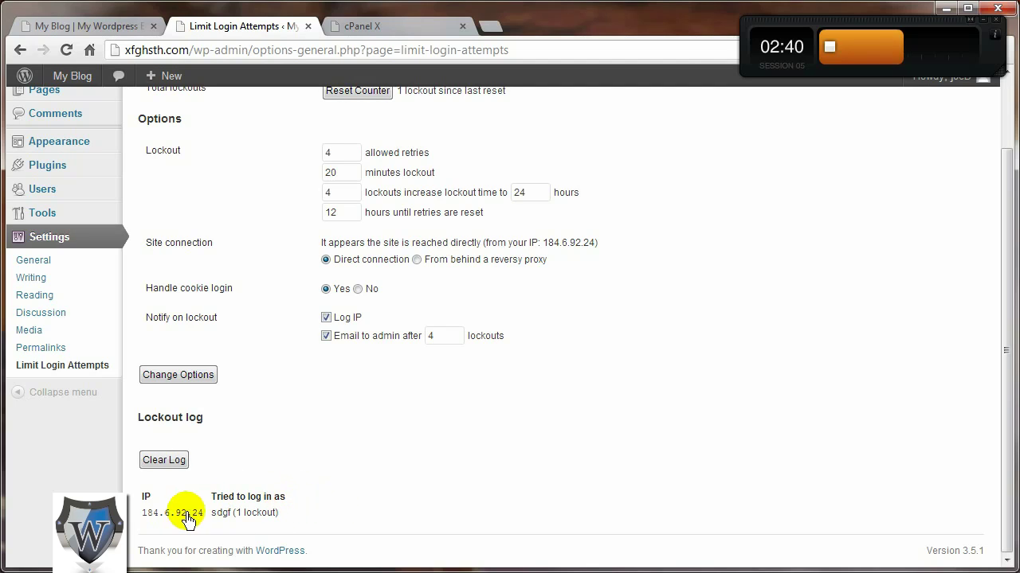
{"action": "scroll", "coordinate": [367, 506], "scroll_direction": "up", "scroll_amount": 2}
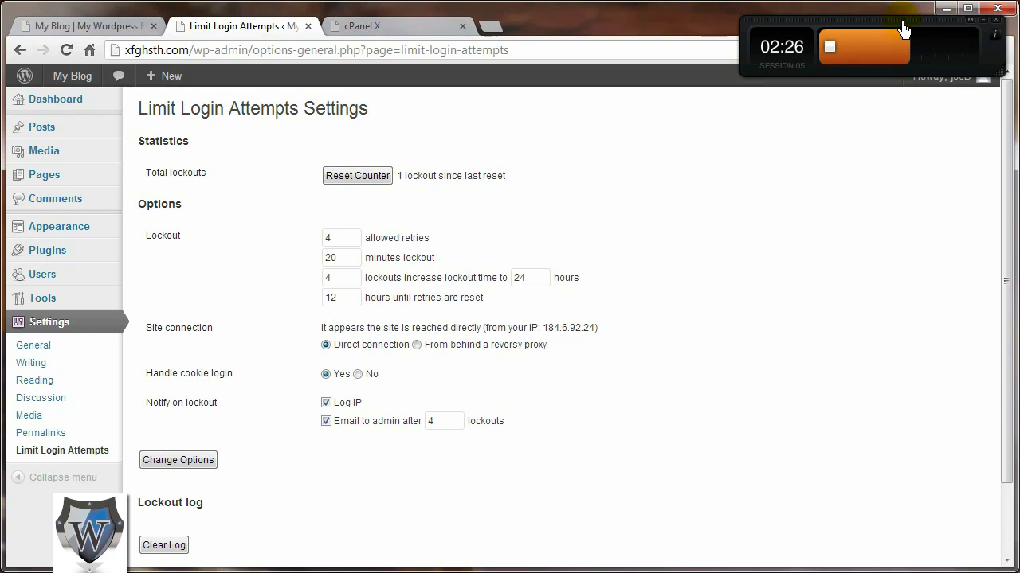
Log out of the WordPress admin from the Howdy account menu
{"action": "left_click_drag", "start_coordinate": [902, 30], "coordinate": [743, 36]}
{"action": "mouse_move", "coordinate": [952, 77]}
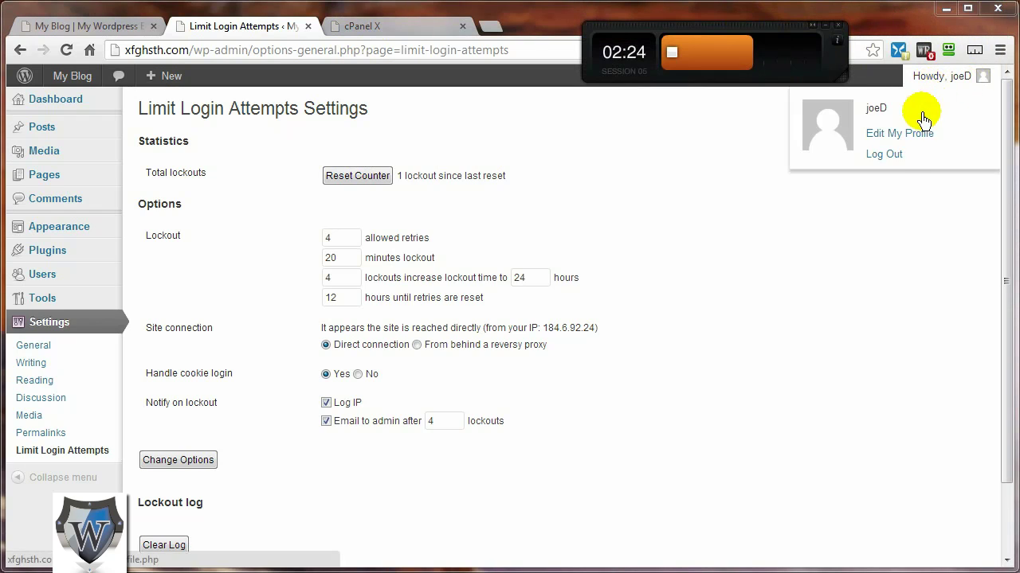
{"action": "left_click", "coordinate": [891, 158]}
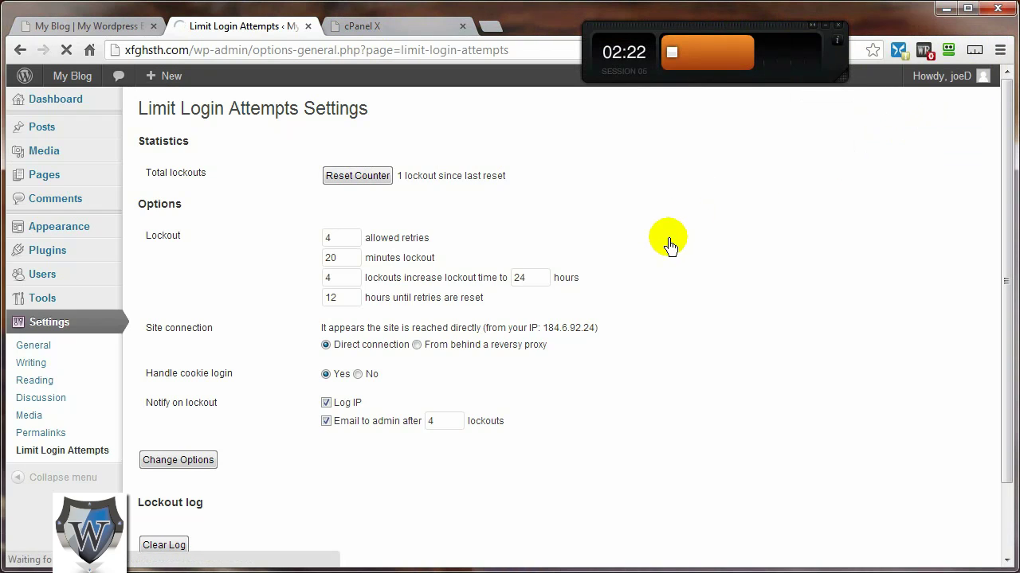
Try logging in with a wrong username and password, triggering the 3-attempts-remaining warning
{"action": "left_click_drag", "start_coordinate": [464, 321], "coordinate": [327, 326]}
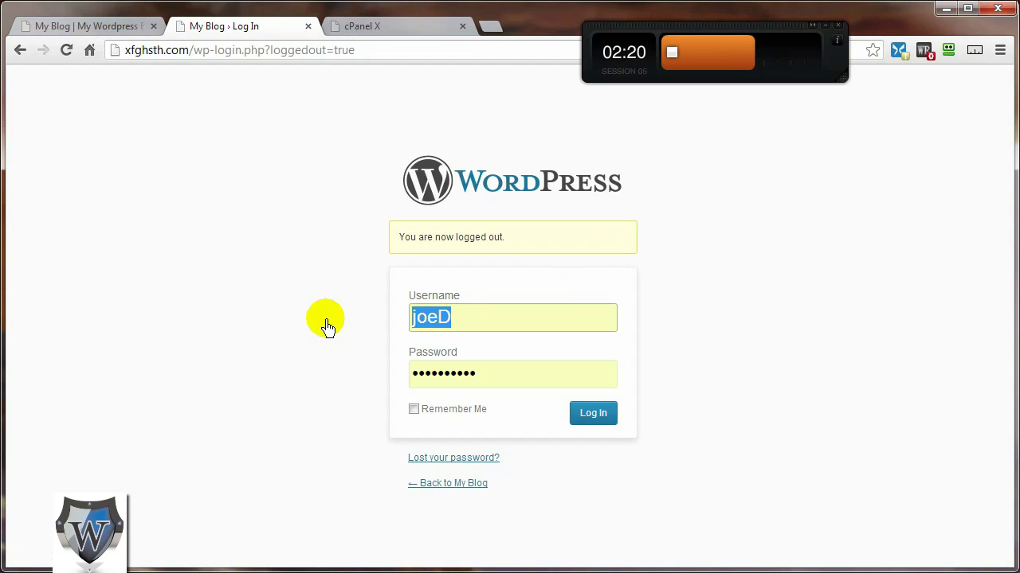
{"action": "type", "text": "xfgh"}
{"action": "left_click", "coordinate": [458, 376]}
{"action": "type", "text": "1"}
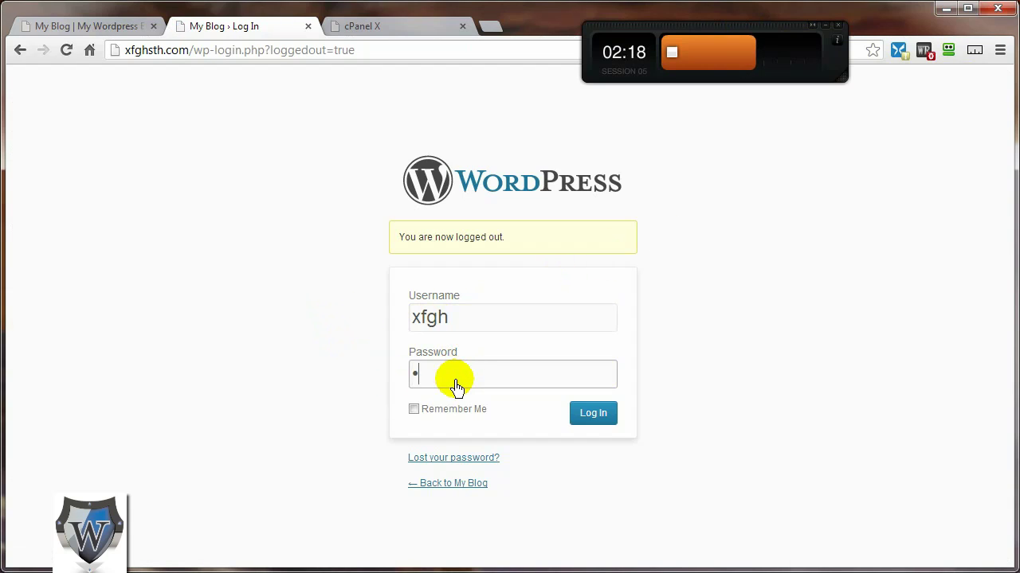
{"action": "type", "text": "2345"}
{"action": "left_click", "coordinate": [591, 414]}
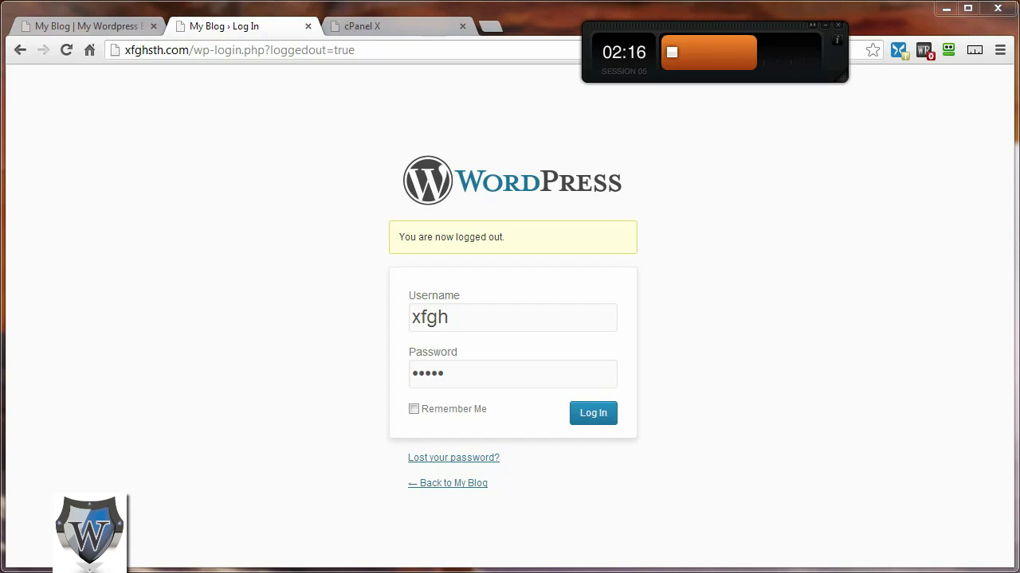
{"action": "left_click", "coordinate": [593, 412]}
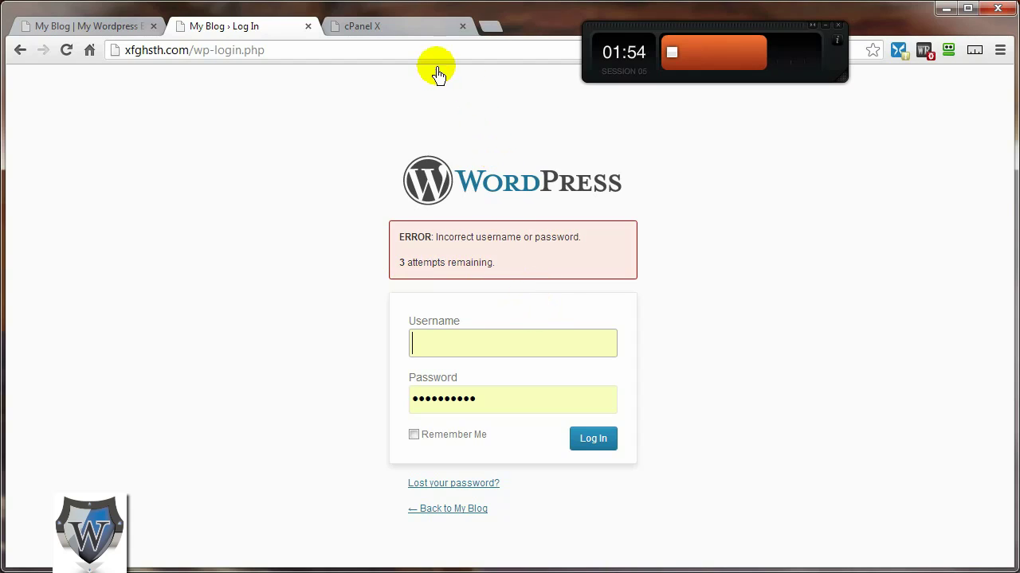
In cPanel File Manager, rename wp-content/plugins/limit-login-attempts to limit-login-attempts1
{"action": "left_click", "coordinate": [386, 32]}
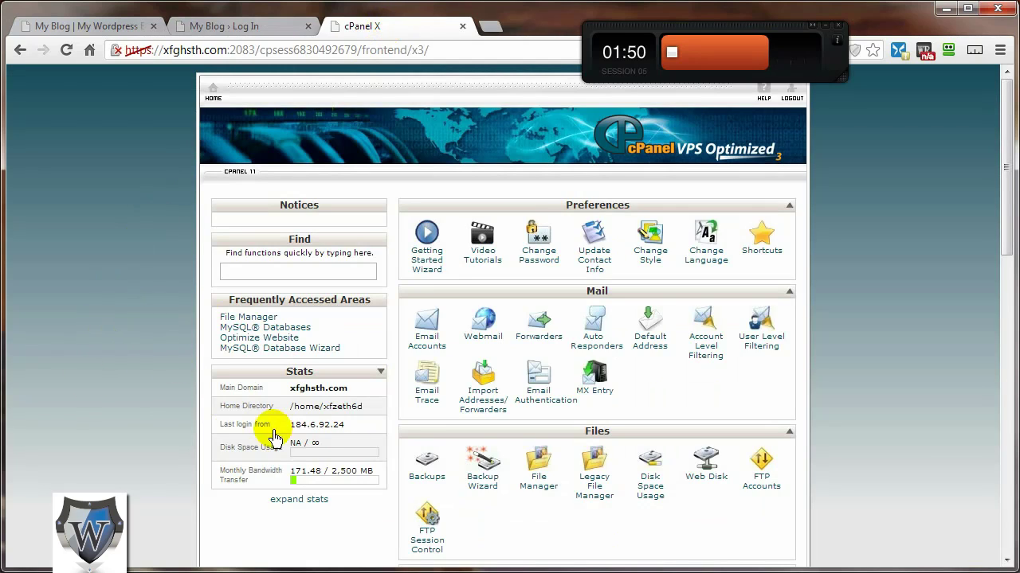
{"action": "left_click", "coordinate": [538, 482]}
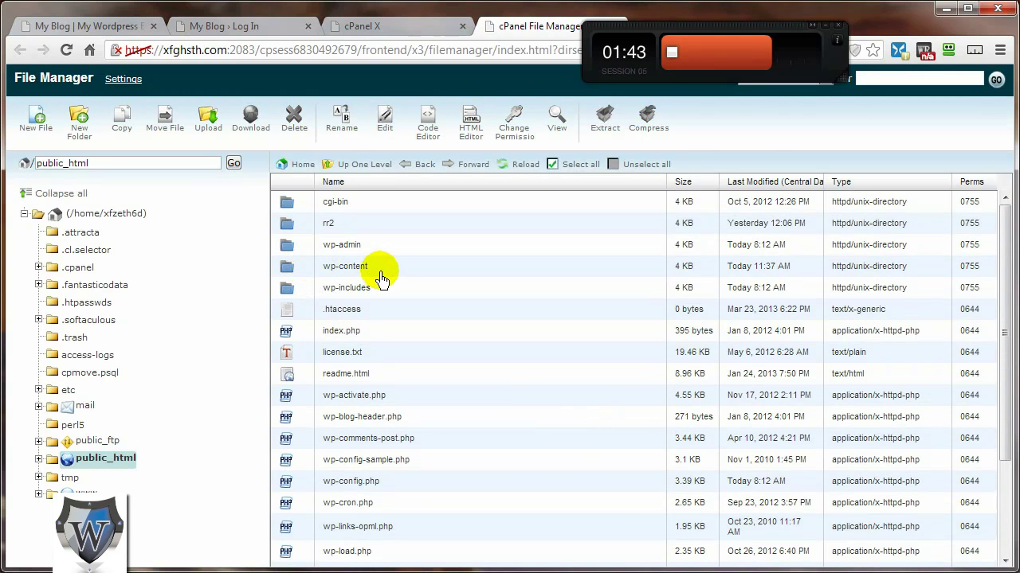
{"action": "double_click", "coordinate": [305, 271]}
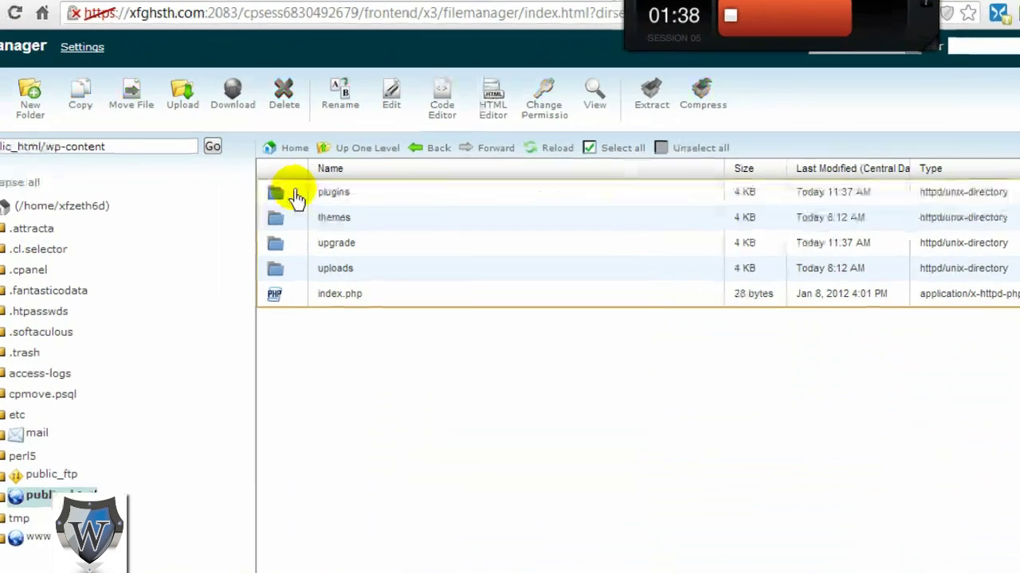
{"action": "double_click", "coordinate": [300, 209]}
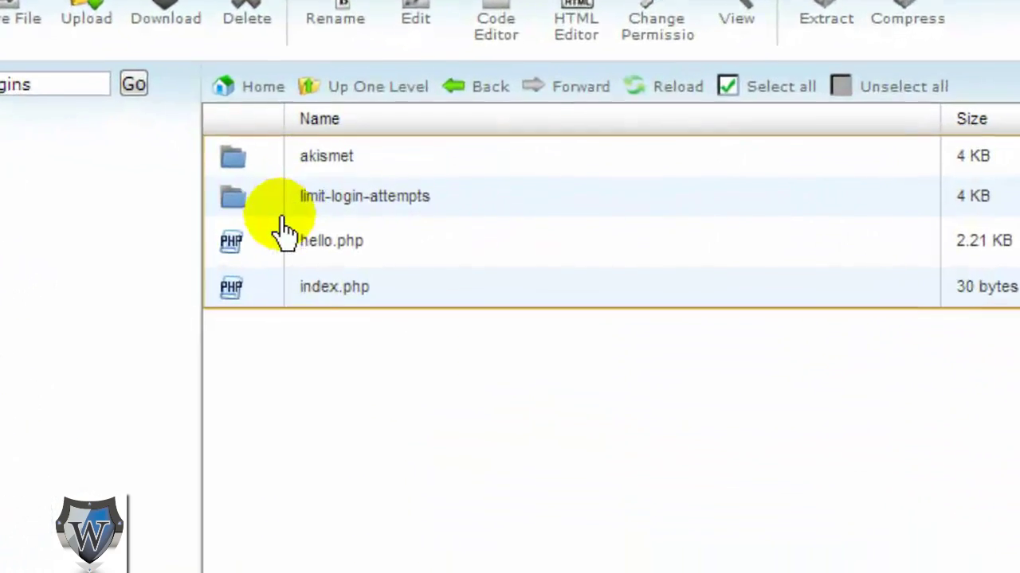
{"action": "right_click", "coordinate": [394, 199]}
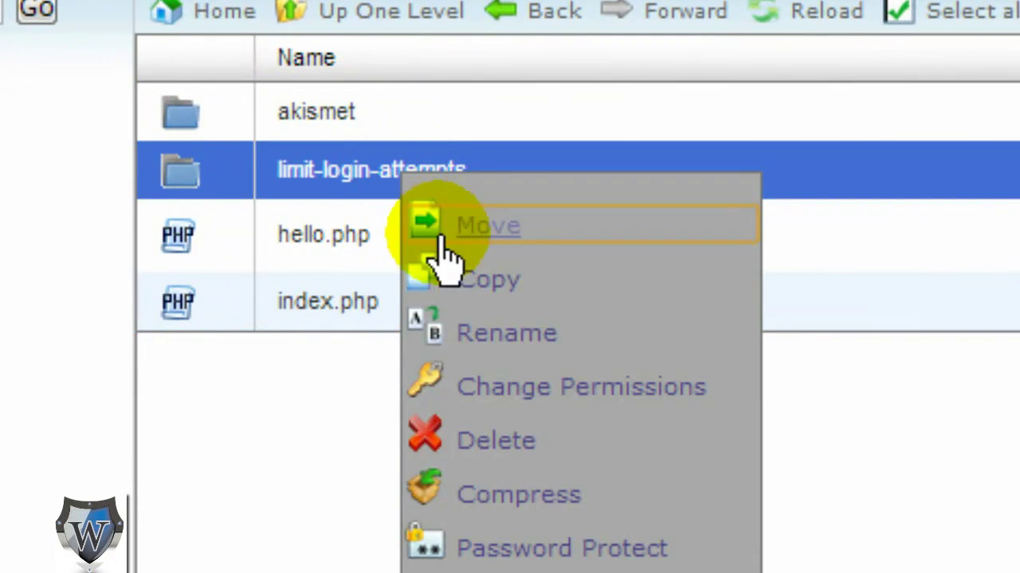
{"action": "left_click", "coordinate": [492, 335]}
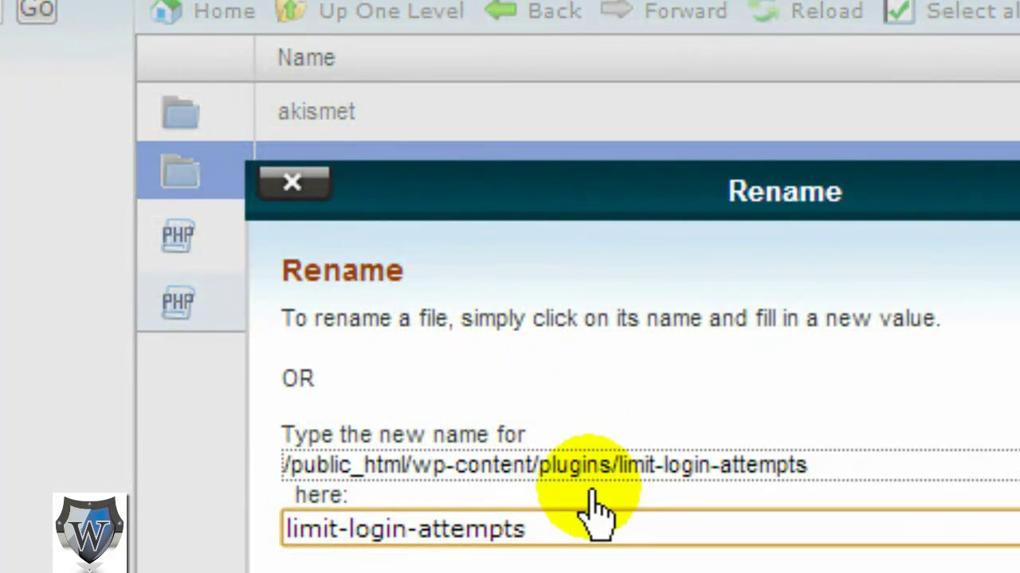
{"action": "type", "text": "1"}
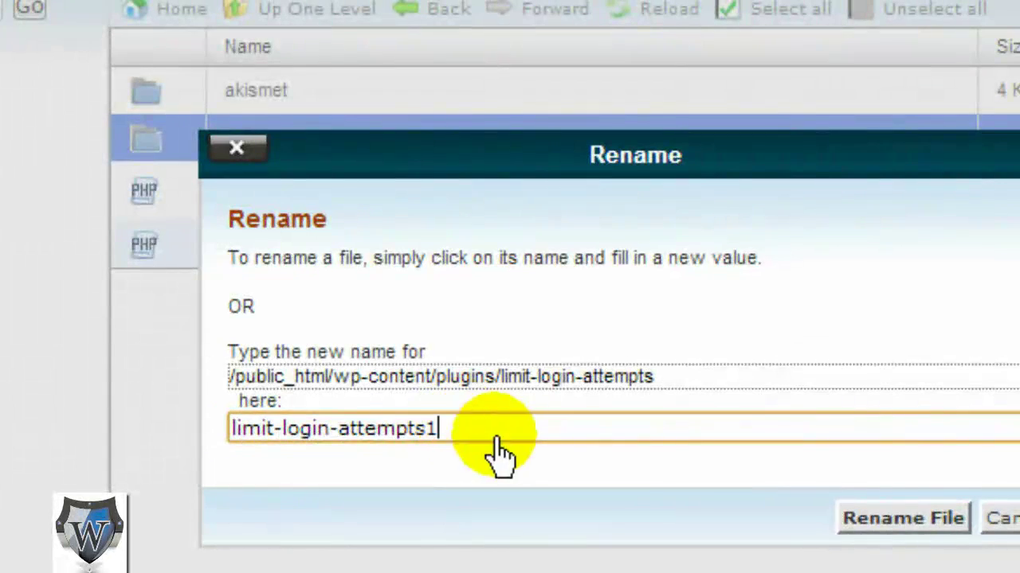
{"action": "left_click", "coordinate": [867, 535]}
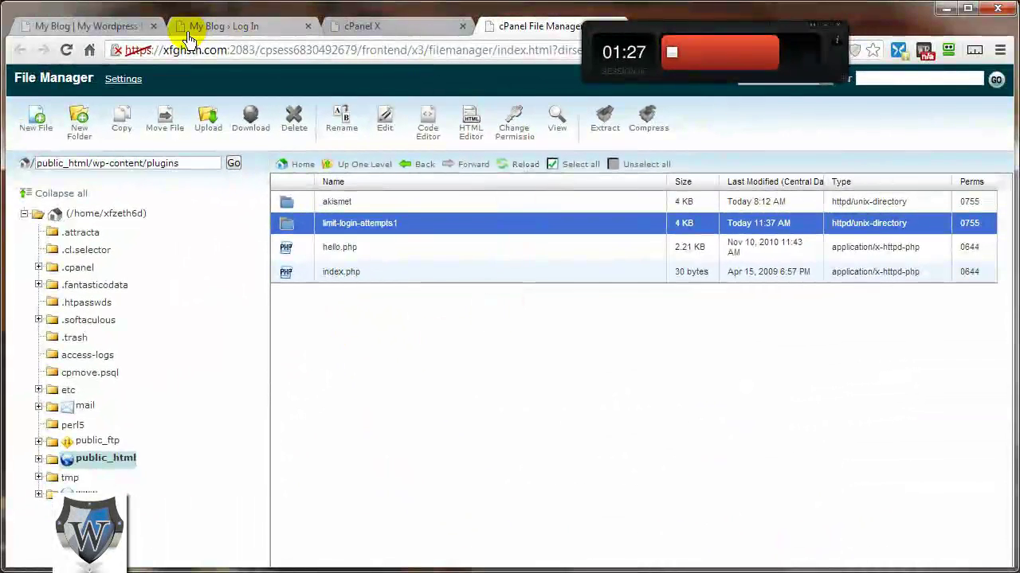
Reload and resubmit the failed login, confirming only an Invalid username error appears without an attempts count
{"action": "left_click", "coordinate": [208, 30]}
{"action": "left_click", "coordinate": [66, 50]}
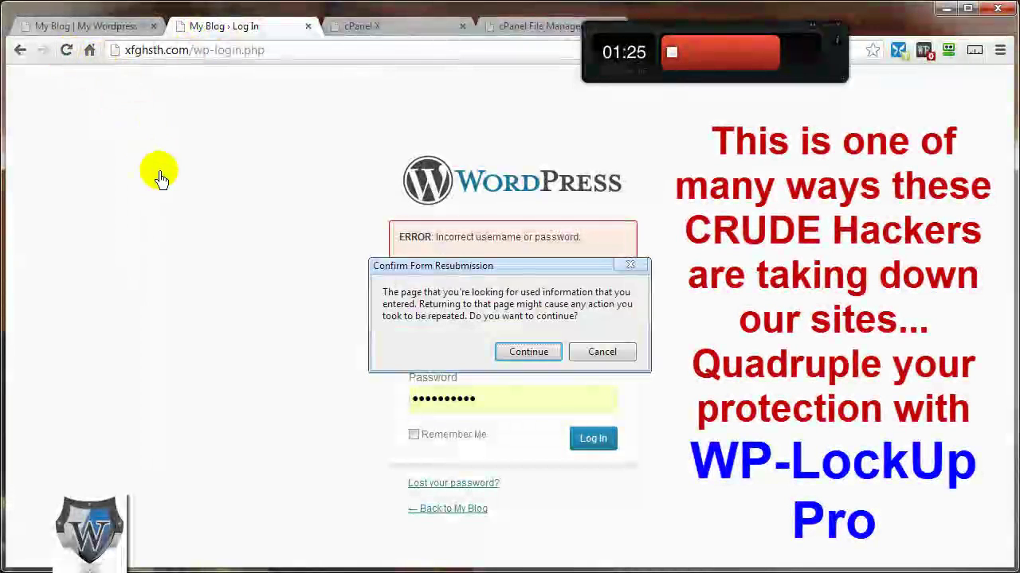
{"action": "left_click", "coordinate": [528, 352]}
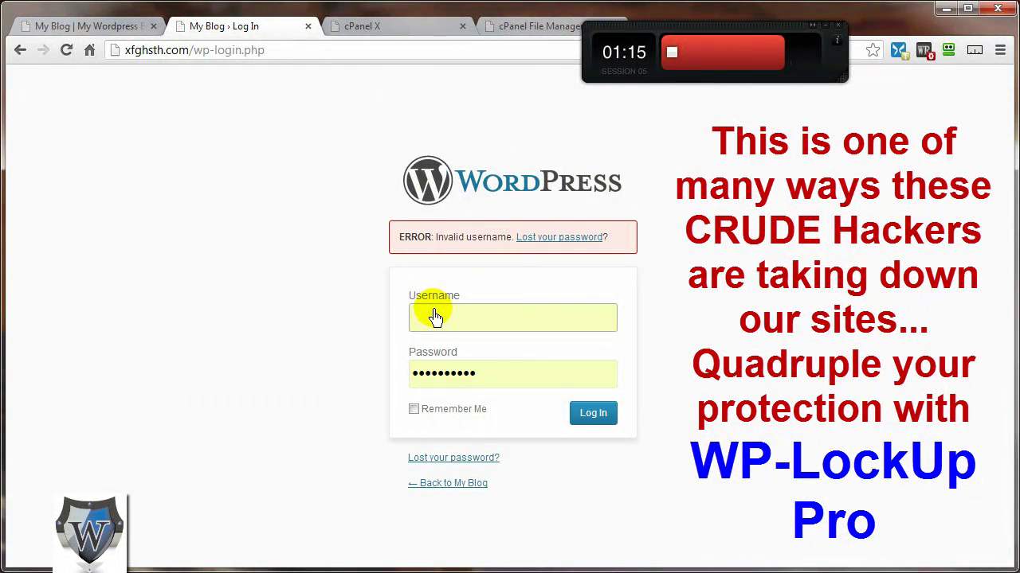
{"action": "left_click", "coordinate": [518, 34]}
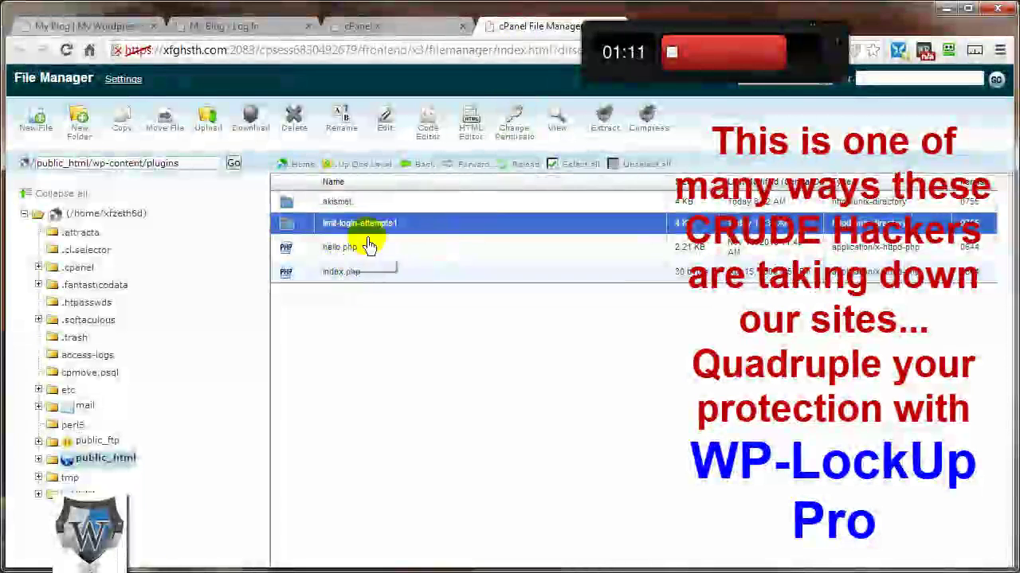
{"action": "left_click", "coordinate": [241, 28]}
{"action": "left_click", "coordinate": [490, 325]}
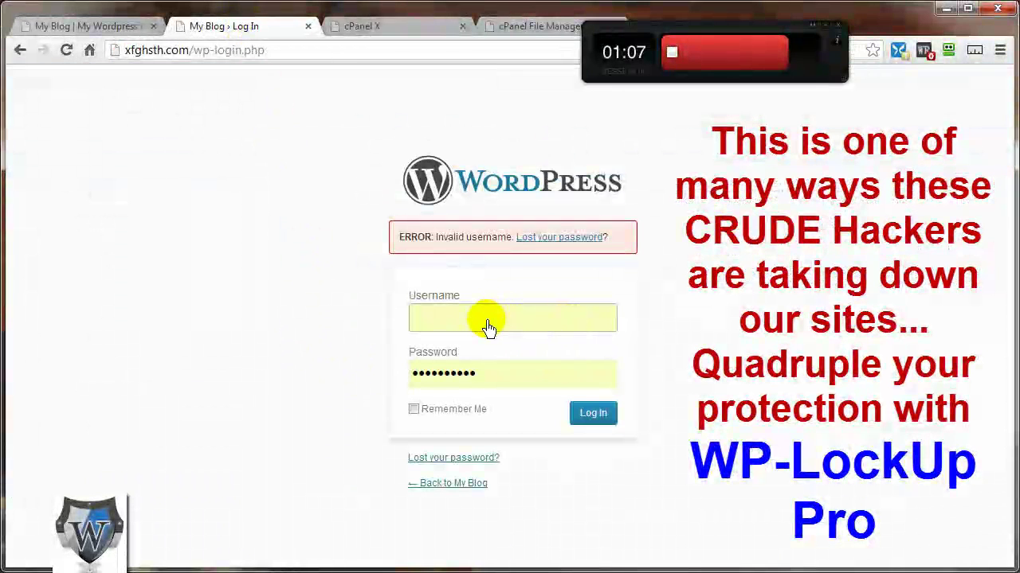